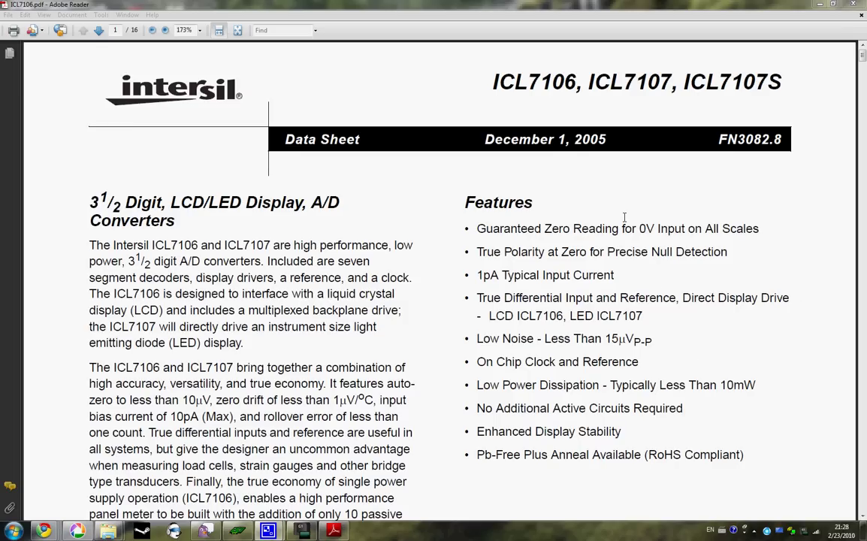
Scroll to the Ordering Information table and highlight the ICL7106 package details.
{"action": "left_click", "coordinate": [624, 217]}
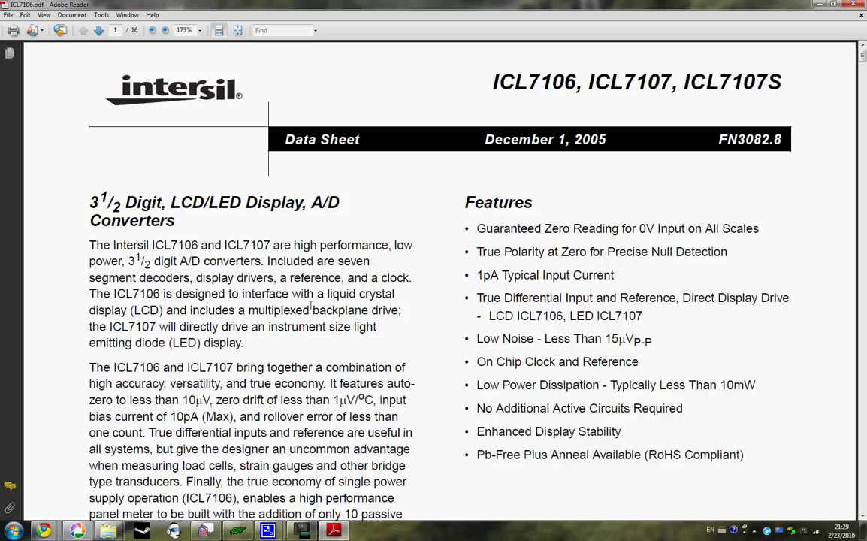
{"action": "scroll", "coordinate": [473, 340], "scroll_direction": "down", "scroll_amount": 5}
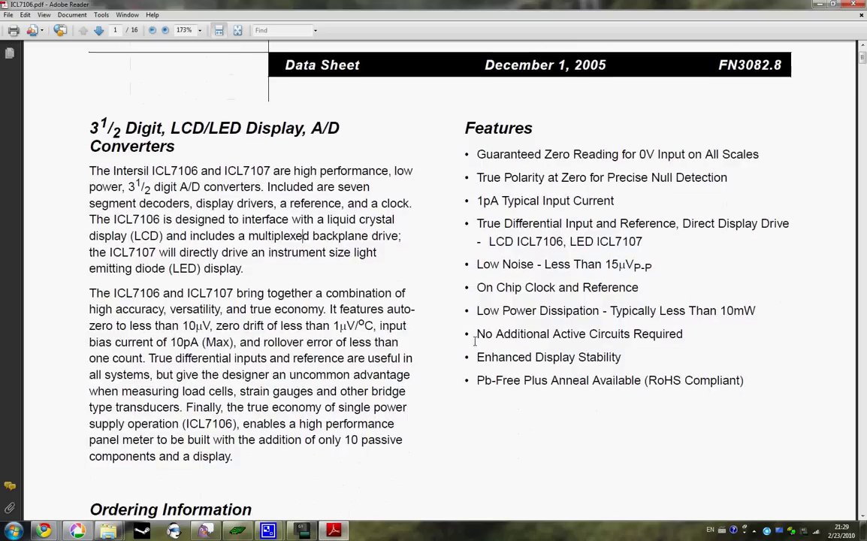
{"action": "scroll", "coordinate": [395, 363], "scroll_direction": "down", "scroll_amount": 5}
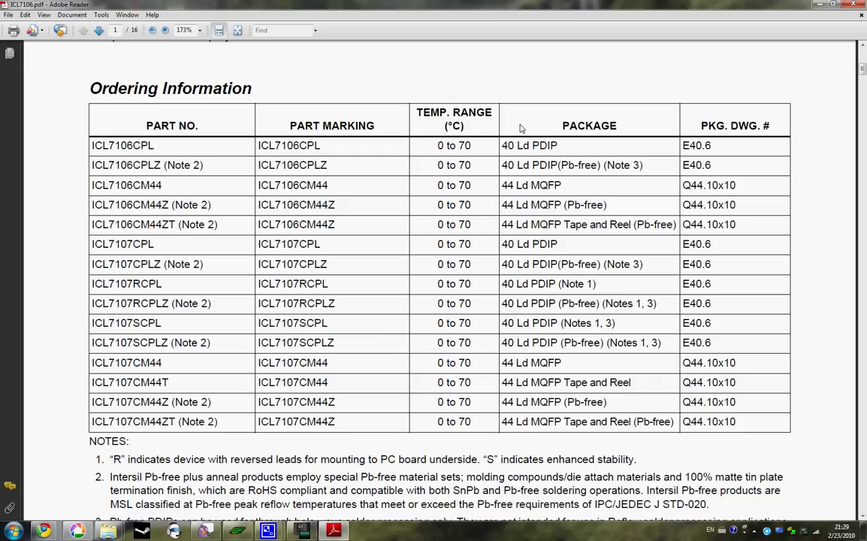
{"action": "left_click_drag", "start_coordinate": [508, 114], "coordinate": [587, 403]}
{"action": "left_click", "coordinate": [630, 422]}
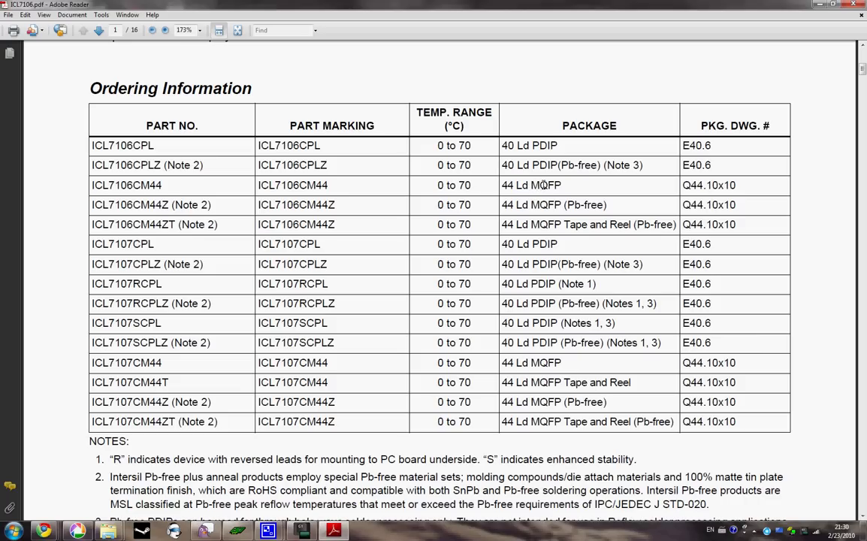
Examine the 44 Ld MQFP package entry for ICL7106CM44, then clear the highlight.
{"action": "left_click_drag", "start_coordinate": [540, 185], "coordinate": [548, 185]}
{"action": "double_click", "coordinate": [507, 185]}
{"action": "left_click", "coordinate": [554, 186]}
{"action": "left_click_drag", "start_coordinate": [549, 185], "coordinate": [554, 186]}
{"action": "left_click", "coordinate": [561, 194]}
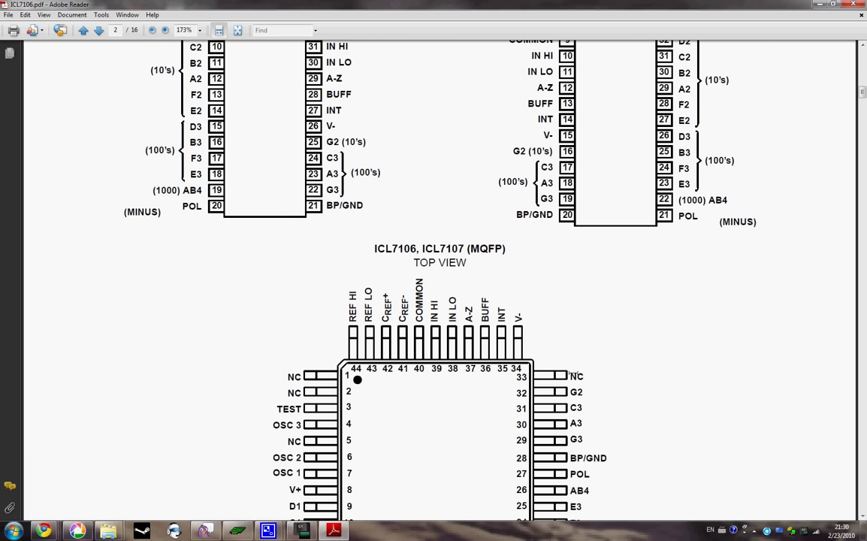
Scroll through the PDIP and MQFP pinout diagrams, then back up to page 1's ordering table.
{"action": "scroll", "coordinate": [520, 331], "scroll_direction": "up", "scroll_amount": 3}
{"action": "scroll", "coordinate": [526, 331], "scroll_direction": "up", "scroll_amount": 7}
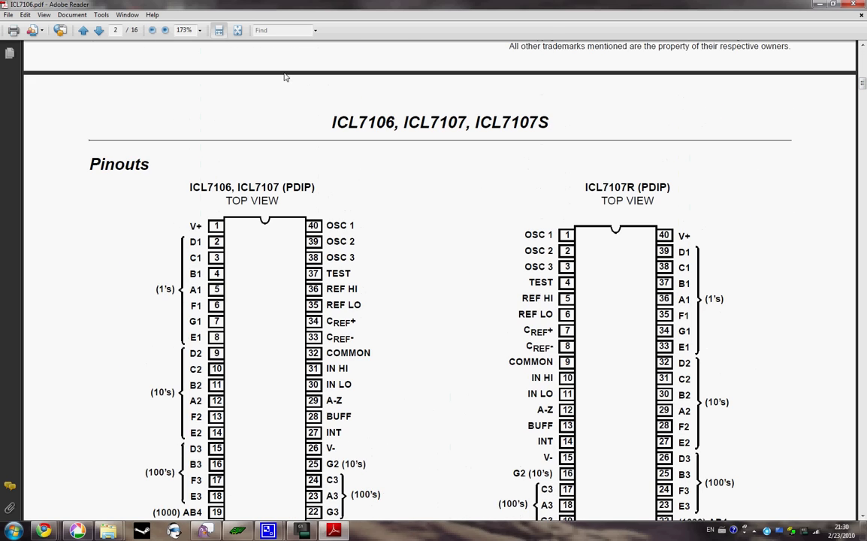
{"action": "scroll", "coordinate": [360, 288], "scroll_direction": "down", "scroll_amount": 2}
{"action": "scroll", "coordinate": [360, 289], "scroll_direction": "down", "scroll_amount": 3}
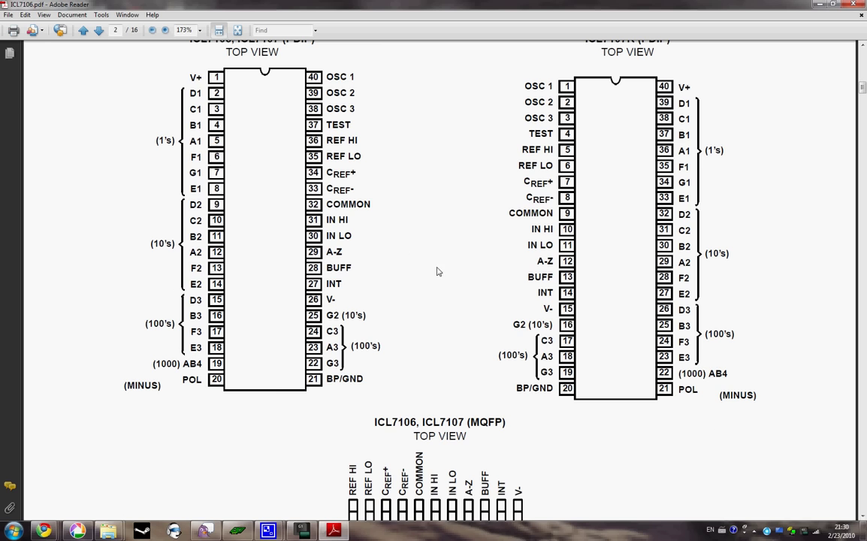
{"action": "scroll", "coordinate": [438, 272], "scroll_direction": "up", "scroll_amount": 1}
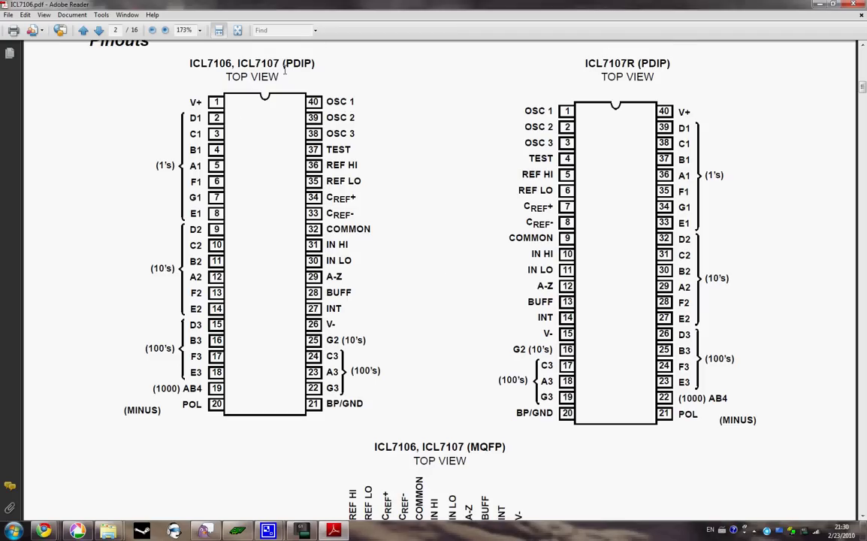
{"action": "scroll", "coordinate": [448, 290], "scroll_direction": "down", "scroll_amount": 6}
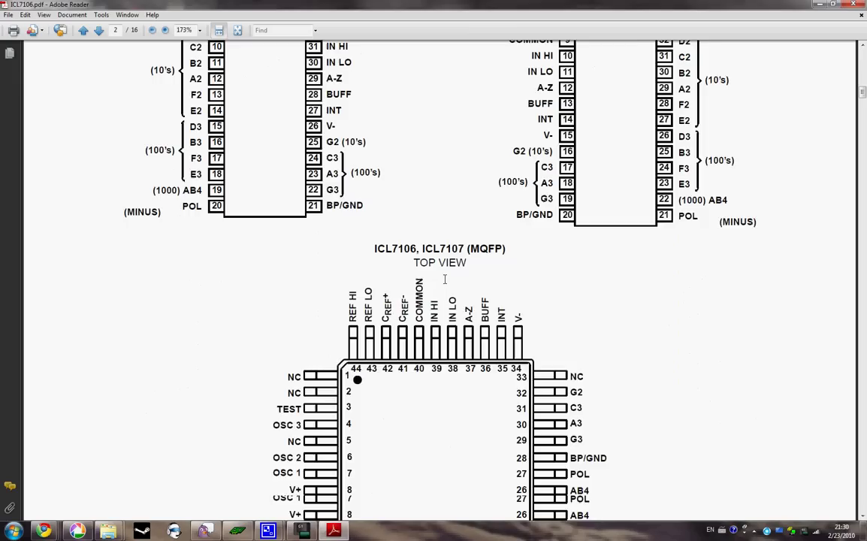
{"action": "scroll", "coordinate": [453, 271], "scroll_direction": "down", "scroll_amount": 5}
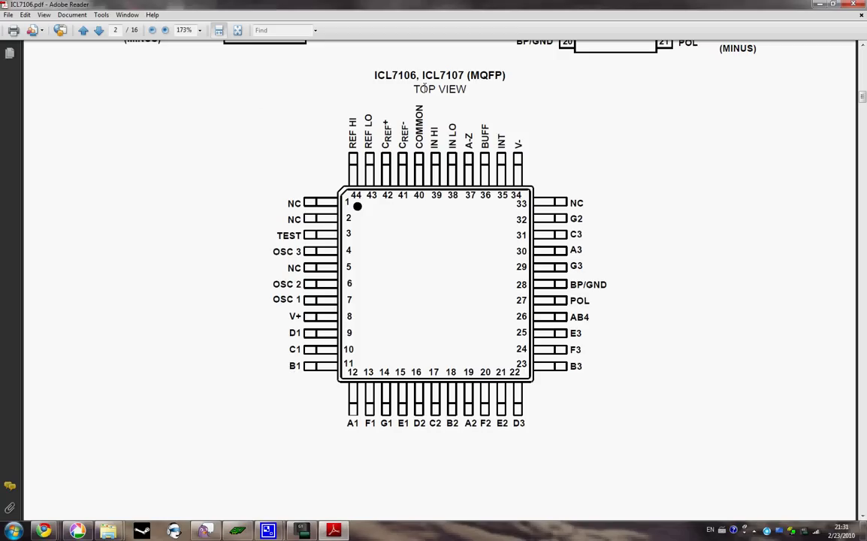
{"action": "scroll", "coordinate": [542, 252], "scroll_direction": "up", "scroll_amount": 10}
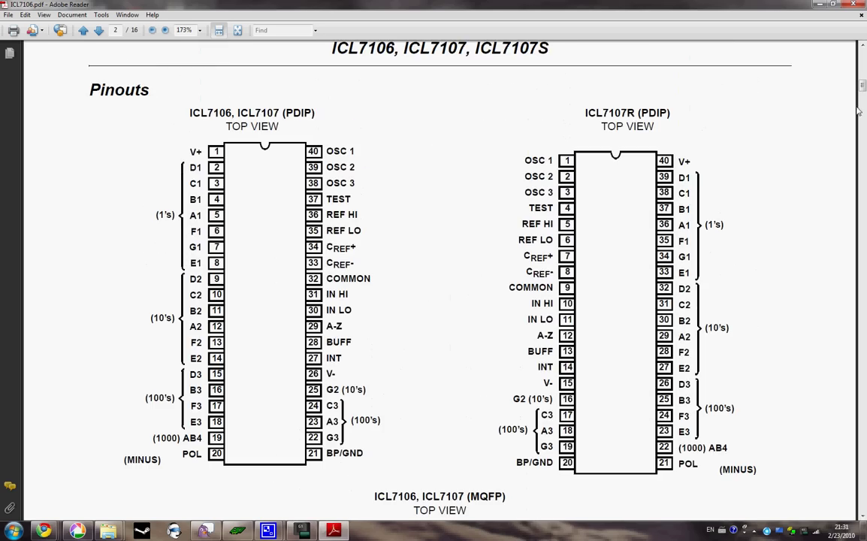
{"action": "scroll", "coordinate": [706, 179], "scroll_direction": "up", "scroll_amount": 10}
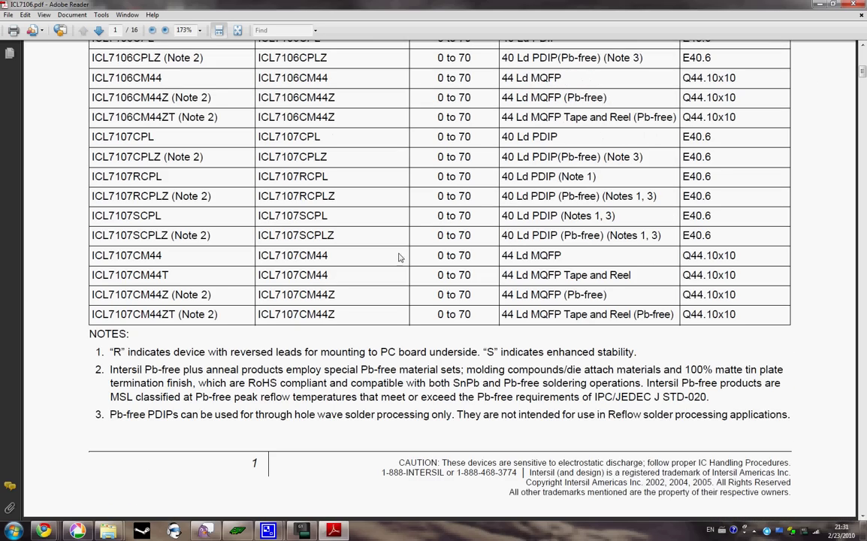
{"action": "scroll", "coordinate": [307, 327], "scroll_direction": "up", "scroll_amount": 2}
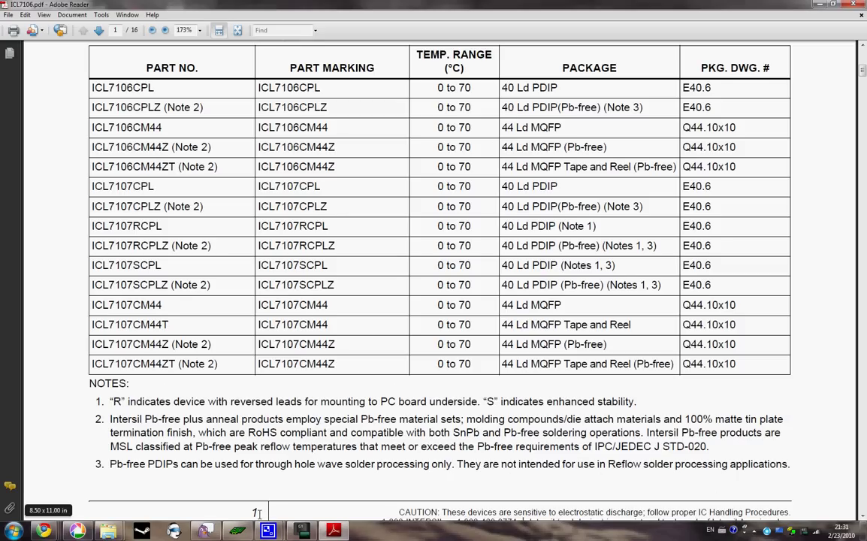
In PCB Artist, select the ICL7106CQH part from Maxim.cml in the Add Component dialog.
{"action": "left_click", "coordinate": [237, 530]}
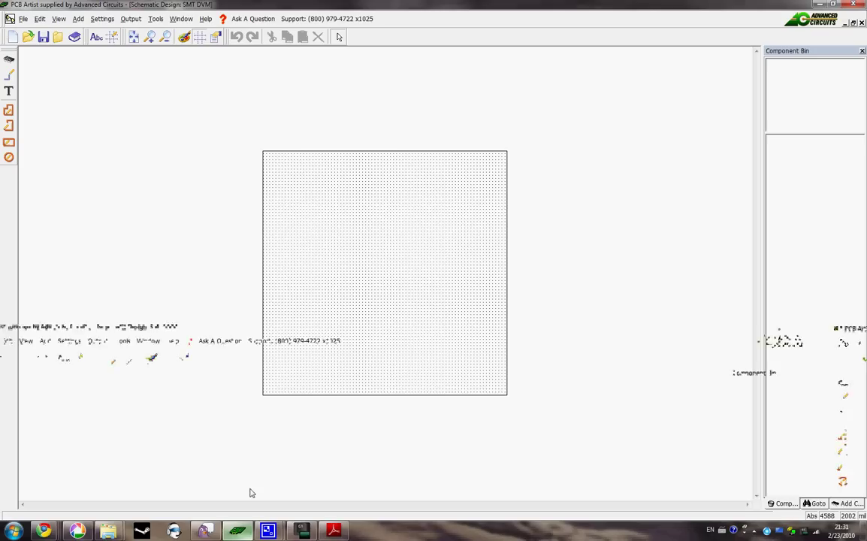
{"action": "scroll", "coordinate": [308, 239], "scroll_direction": "up", "scroll_amount": 2}
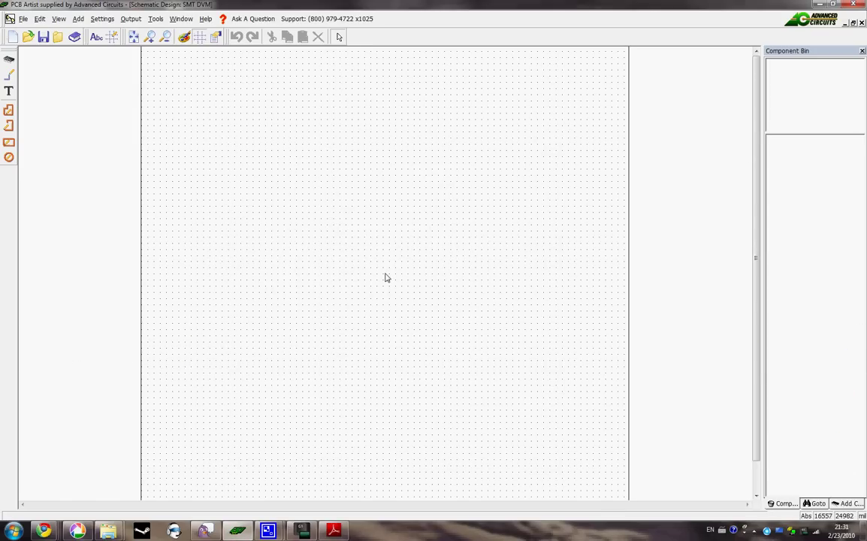
{"action": "scroll", "coordinate": [388, 276], "scroll_direction": "up", "scroll_amount": 2}
{"action": "scroll", "coordinate": [331, 250], "scroll_direction": "up", "scroll_amount": 1}
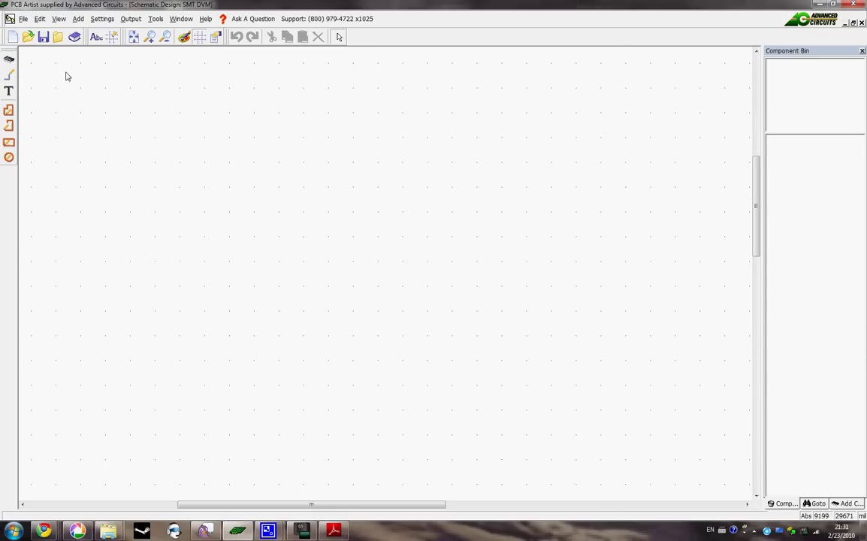
{"action": "scroll", "coordinate": [67, 74], "scroll_direction": "up", "scroll_amount": 1}
{"action": "left_click", "coordinate": [9, 59]}
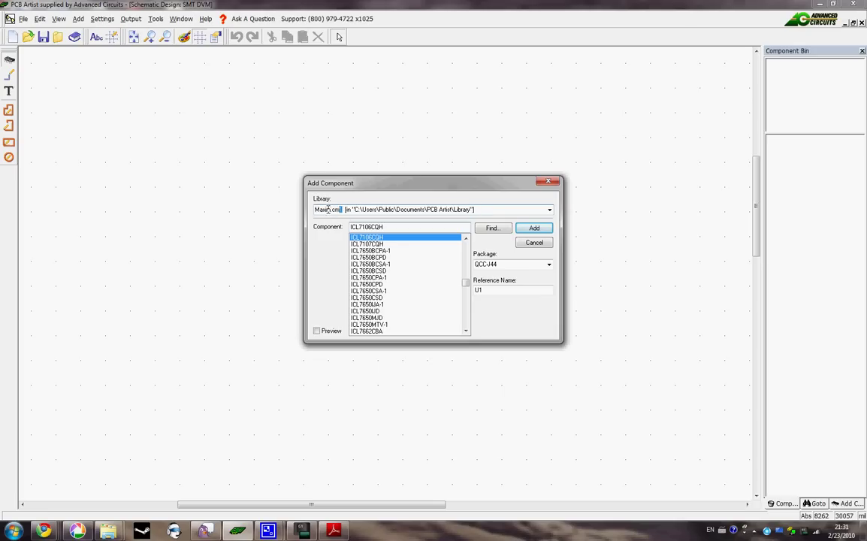
{"action": "left_click", "coordinate": [403, 209]}
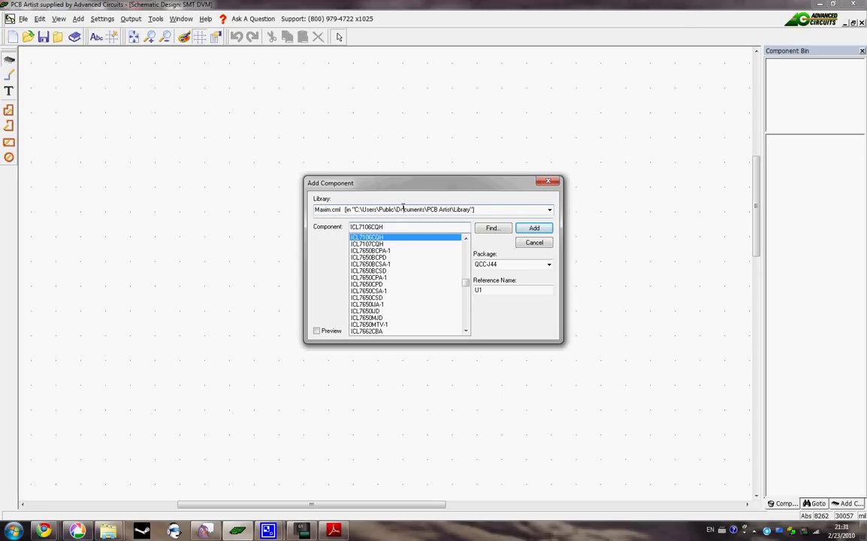
{"action": "left_click", "coordinate": [380, 244]}
{"action": "key", "text": "Up"}
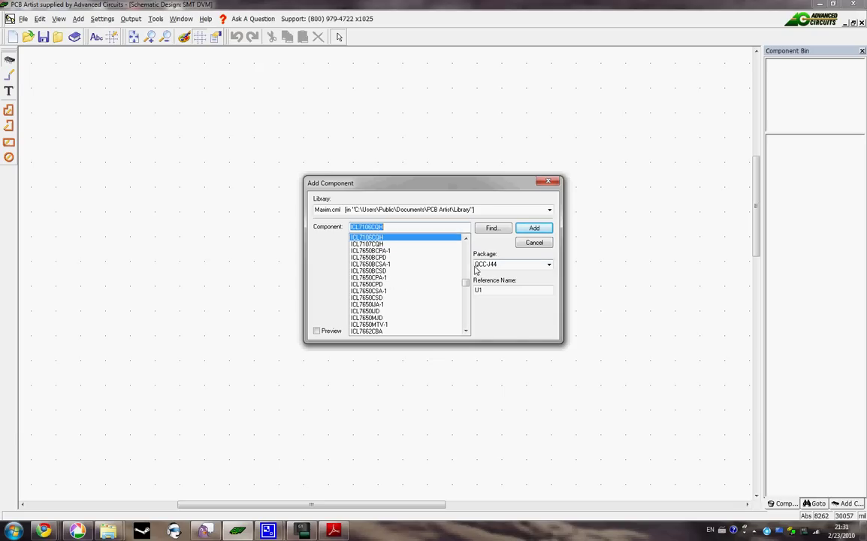
Keep QCC-J44 as the package and preview the symbol and footprint.
{"action": "left_click", "coordinate": [549, 266]}
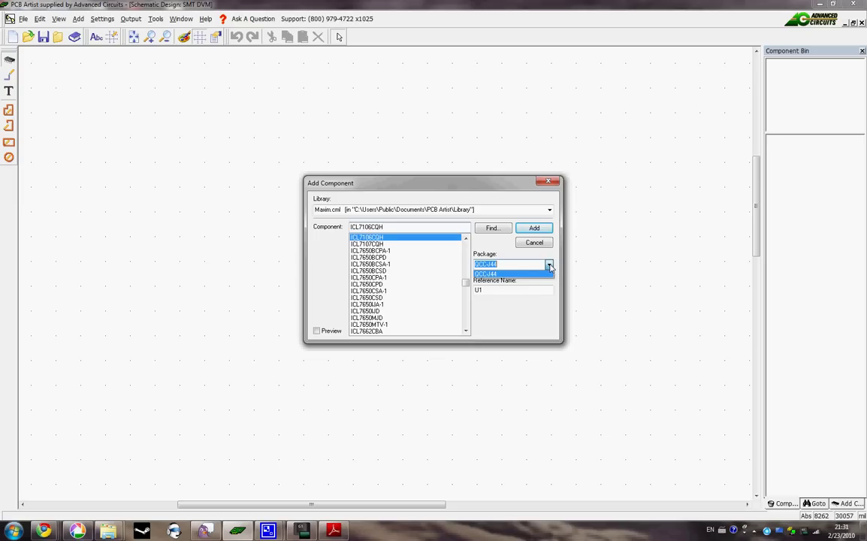
{"action": "left_click", "coordinate": [550, 267]}
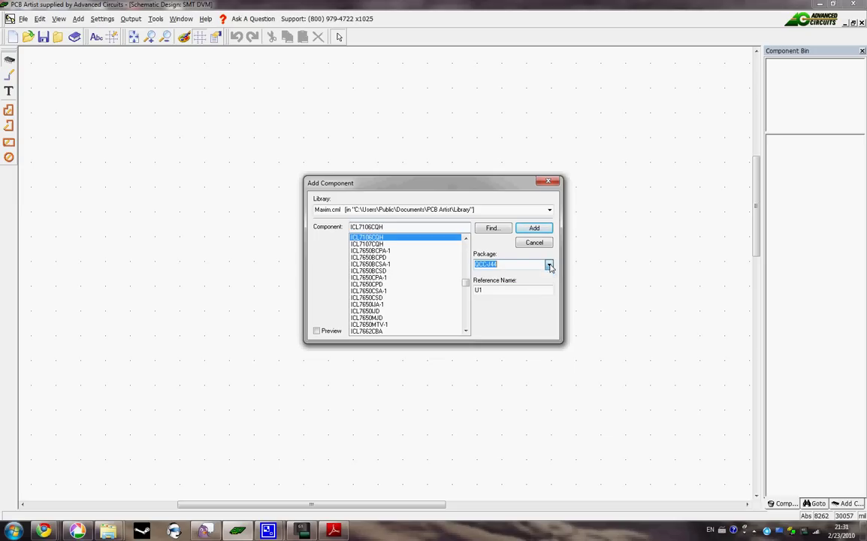
{"action": "left_click", "coordinate": [482, 264]}
{"action": "left_click", "coordinate": [316, 331]}
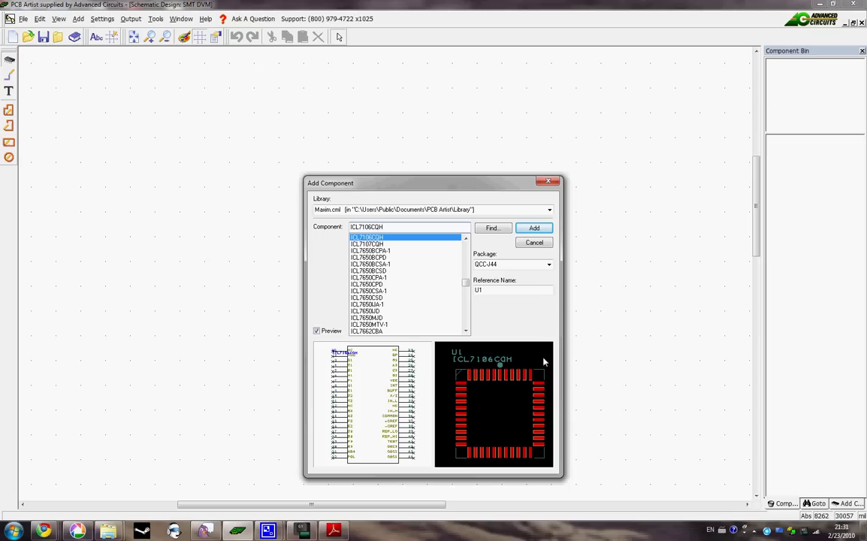
Place the ICL7106CQH on the sheet as U1, with its labels just above it.
{"action": "left_click", "coordinate": [534, 229]}
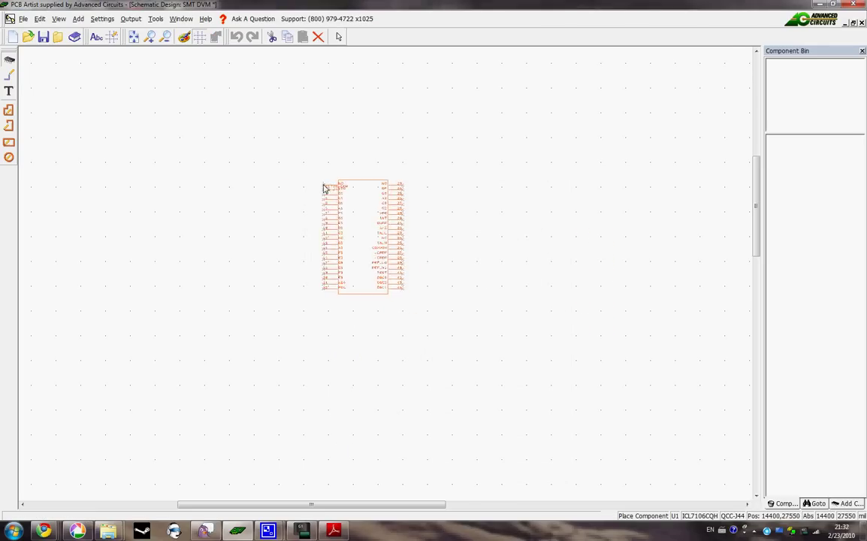
{"action": "left_click", "coordinate": [336, 190]}
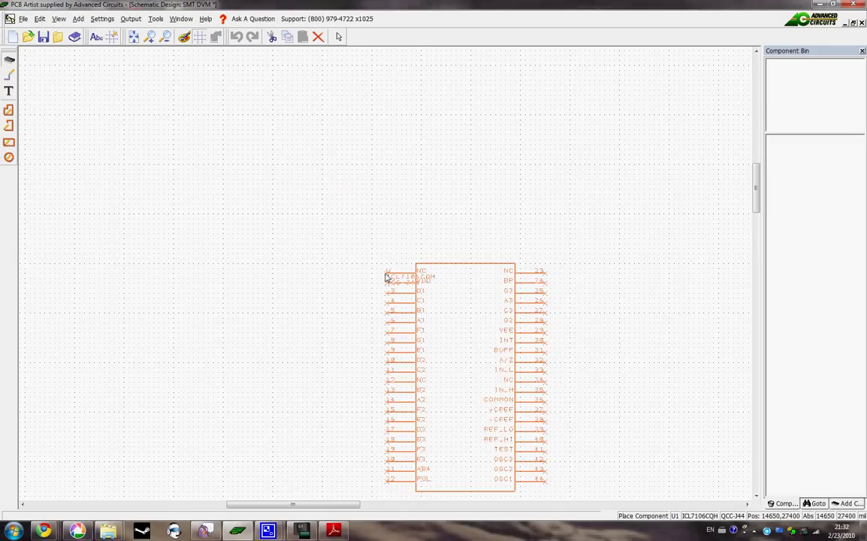
{"action": "scroll", "coordinate": [386, 277], "scroll_direction": "up", "scroll_amount": 3}
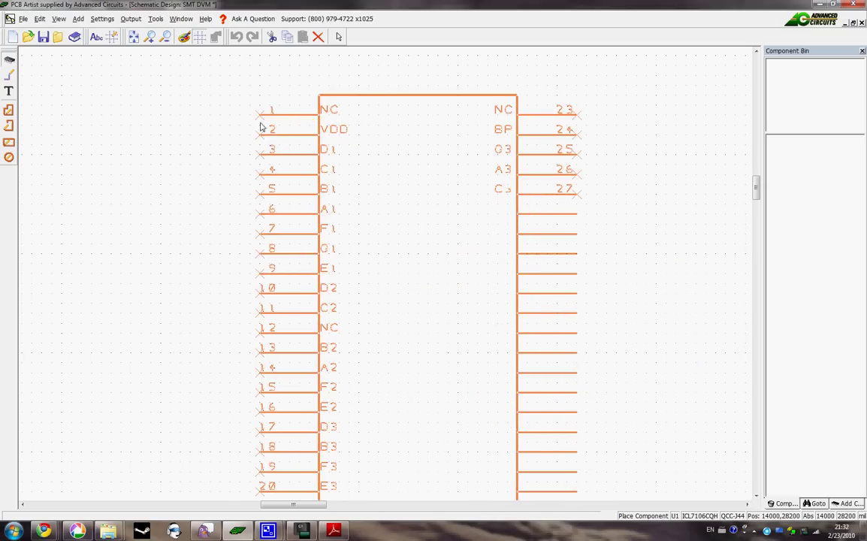
{"action": "left_click", "coordinate": [261, 127]}
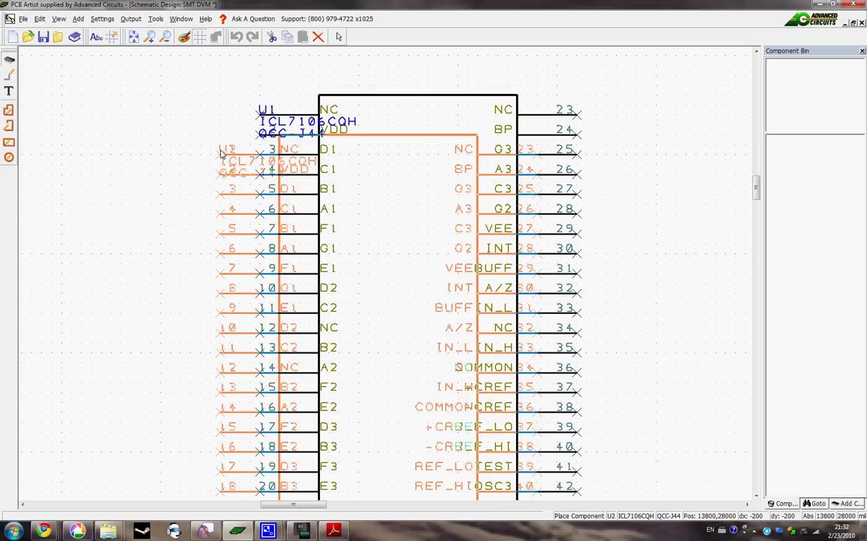
{"action": "key", "text": "Escape"}
{"action": "scroll", "coordinate": [389, 273], "scroll_direction": "down", "scroll_amount": 2}
{"action": "scroll", "coordinate": [413, 263], "scroll_direction": "up", "scroll_amount": 2}
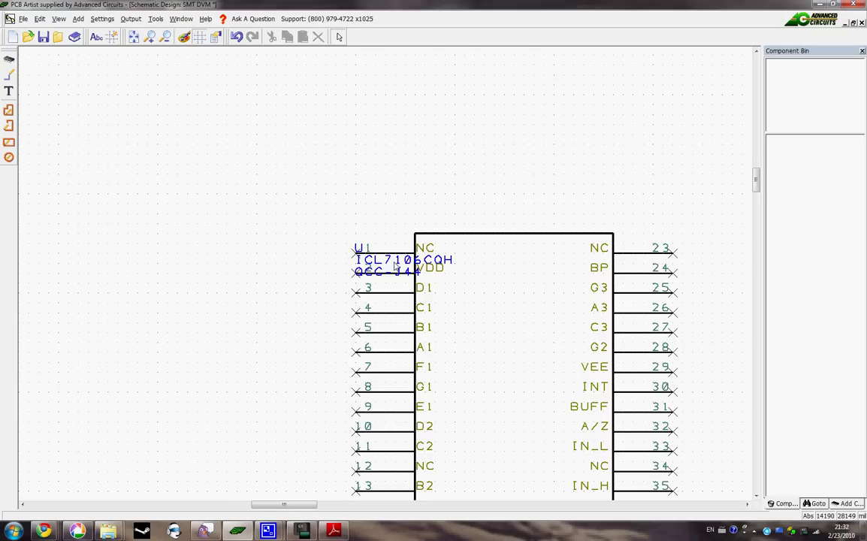
{"action": "left_click", "coordinate": [413, 260]}
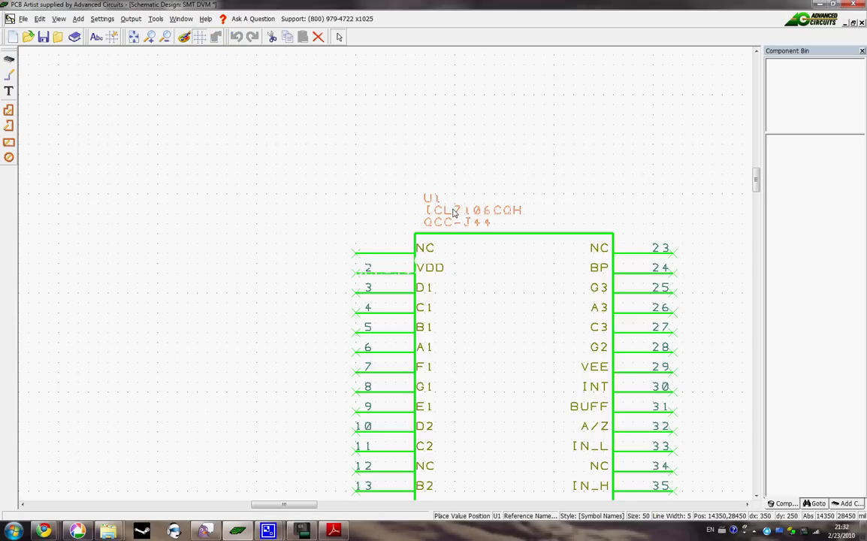
{"action": "left_click", "coordinate": [461, 205]}
Zoom out and pan so U1 sits at the right, leaving free space to its left.
{"action": "middle_click_drag", "start_coordinate": [517, 395], "coordinate": [435, 261]}
{"action": "scroll", "coordinate": [436, 261], "scroll_direction": "down", "scroll_amount": 1}
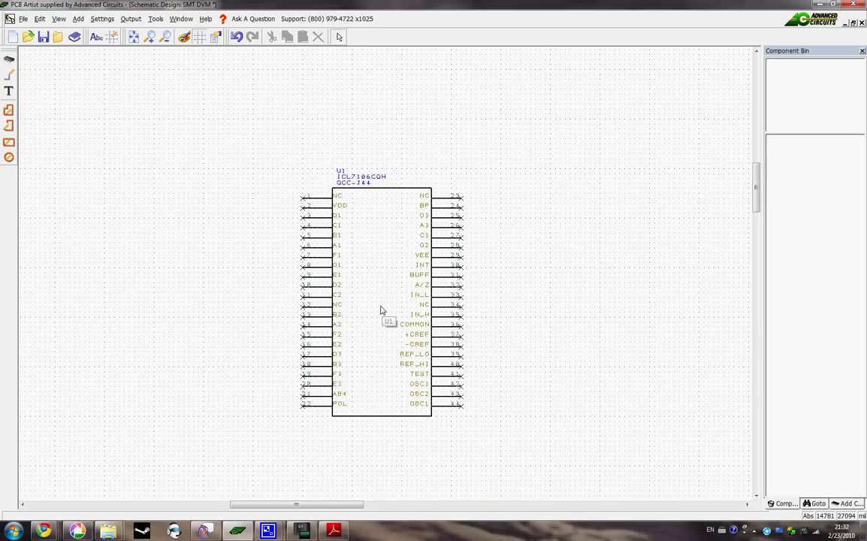
{"action": "scroll", "coordinate": [381, 310], "scroll_direction": "up", "scroll_amount": 1}
{"action": "scroll", "coordinate": [539, 197], "scroll_direction": "up", "scroll_amount": 2}
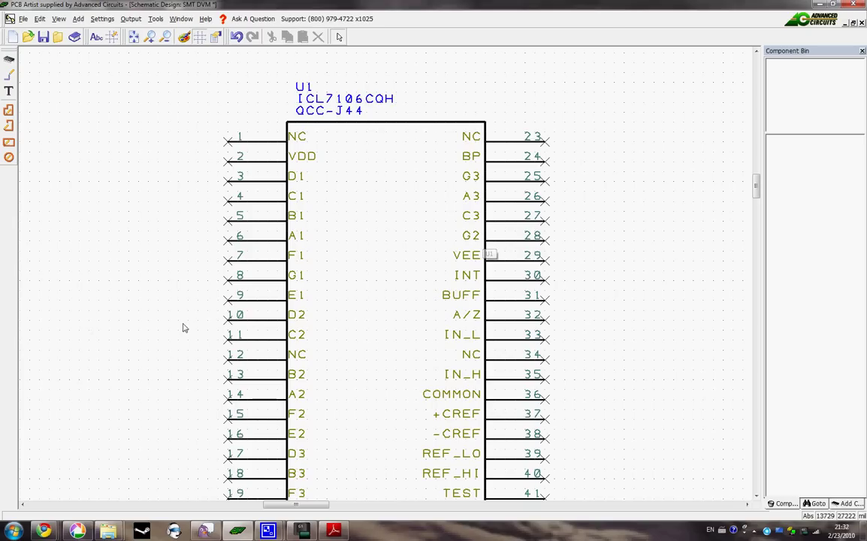
{"action": "scroll", "coordinate": [319, 93], "scroll_direction": "down", "scroll_amount": 2}
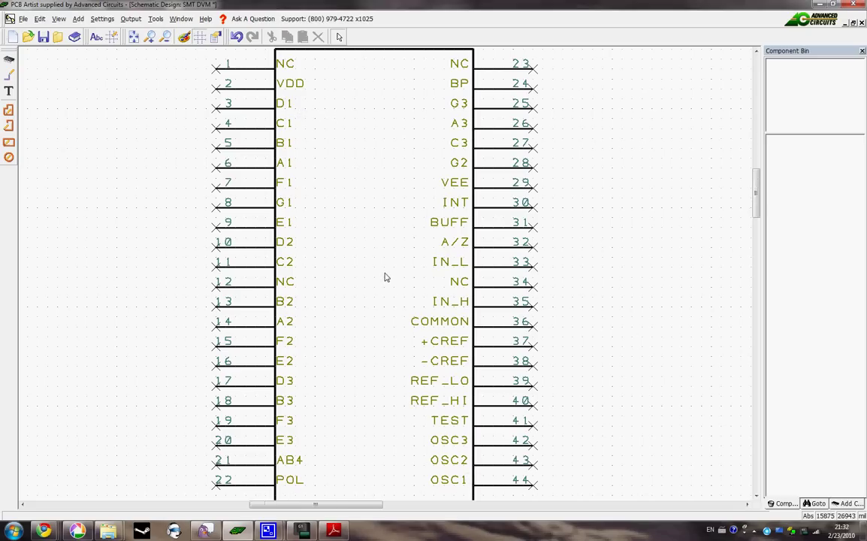
{"action": "scroll", "coordinate": [239, 240], "scroll_direction": "down", "scroll_amount": 2}
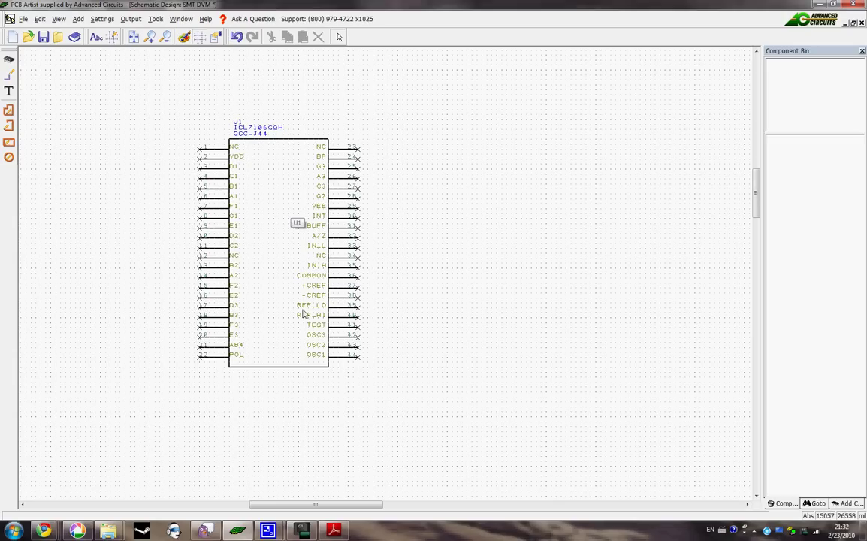
{"action": "middle_click_drag", "start_coordinate": [155, 178], "coordinate": [257, 199]}
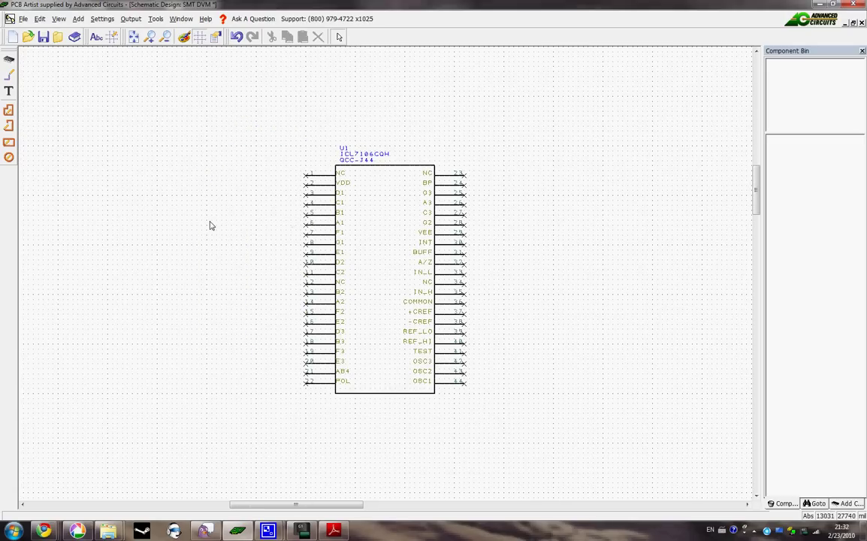
{"action": "middle_click_drag", "start_coordinate": [158, 200], "coordinate": [312, 206]}
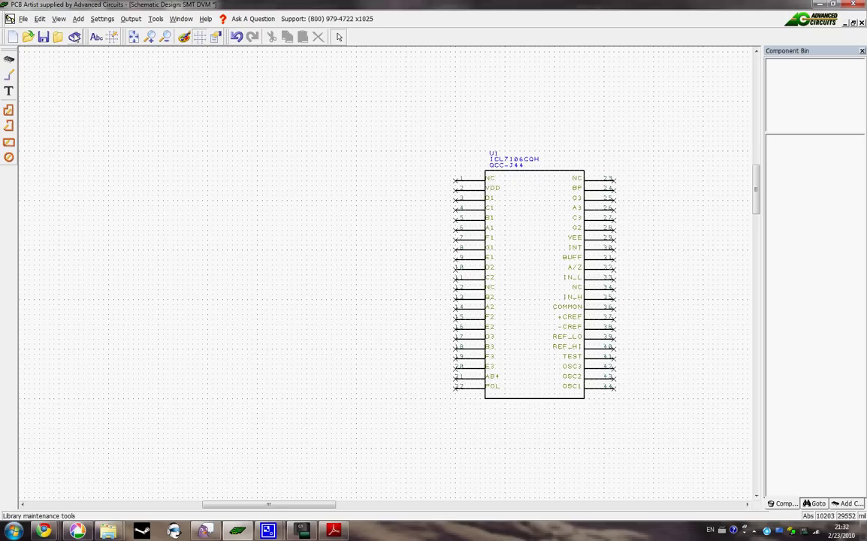
Check the Add Component library list, cancel, and bring up the Library Manager on SMT DVM.cml.
{"action": "left_click", "coordinate": [11, 72]}
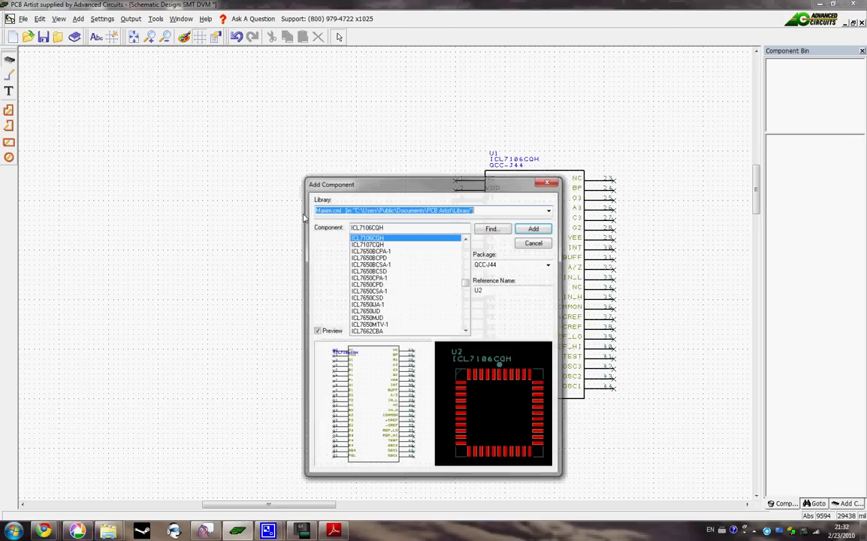
{"action": "left_click", "coordinate": [551, 211]}
{"action": "scroll", "coordinate": [553, 260], "scroll_direction": "up", "scroll_amount": 4}
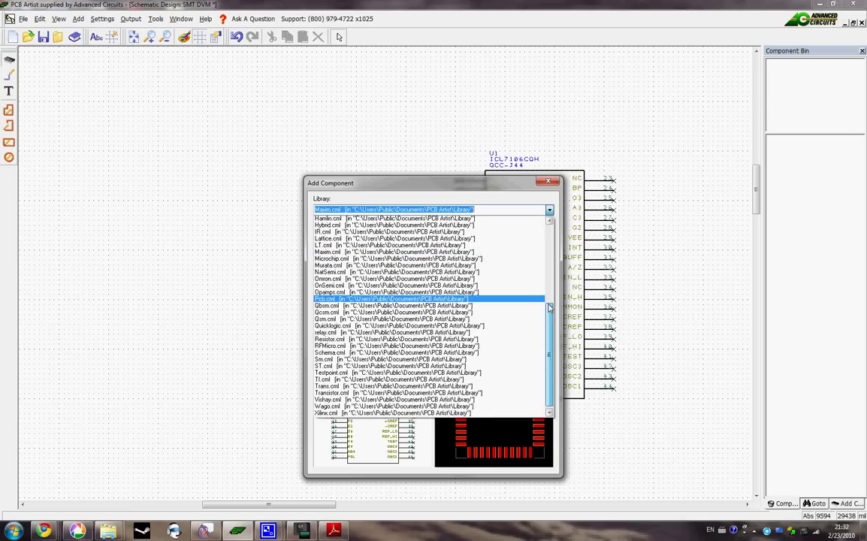
{"action": "scroll", "coordinate": [553, 259], "scroll_direction": "up", "scroll_amount": 3}
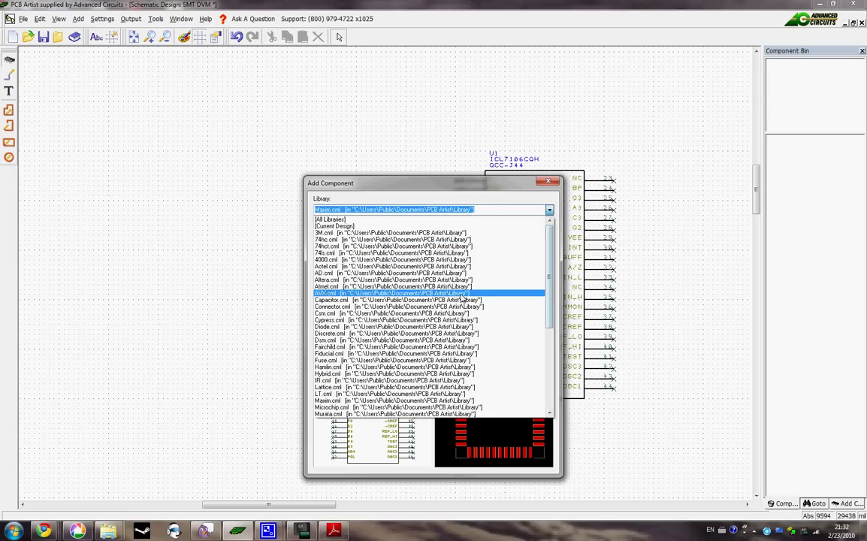
{"action": "scroll", "coordinate": [428, 287], "scroll_direction": "down", "scroll_amount": 8}
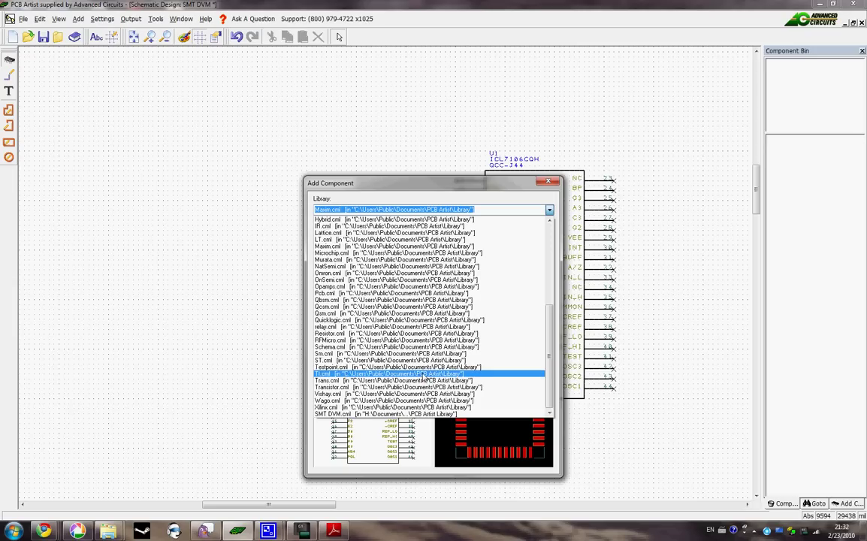
{"action": "scroll", "coordinate": [441, 363], "scroll_direction": "up", "scroll_amount": 8}
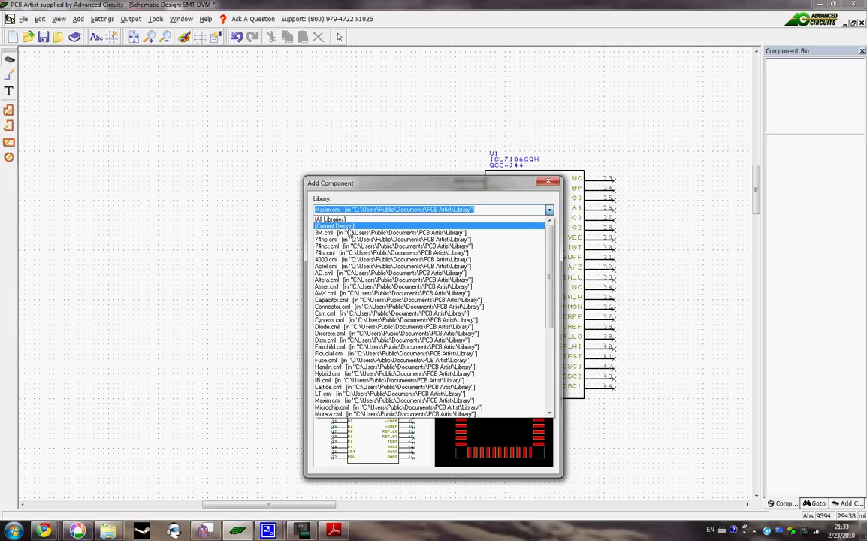
{"action": "left_click", "coordinate": [348, 228]}
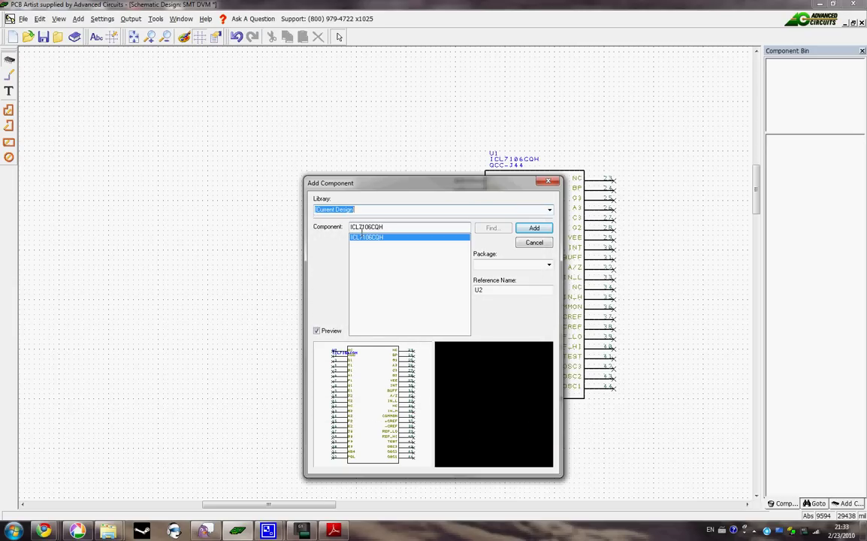
{"action": "left_click", "coordinate": [535, 243]}
{"action": "left_click", "coordinate": [75, 36]}
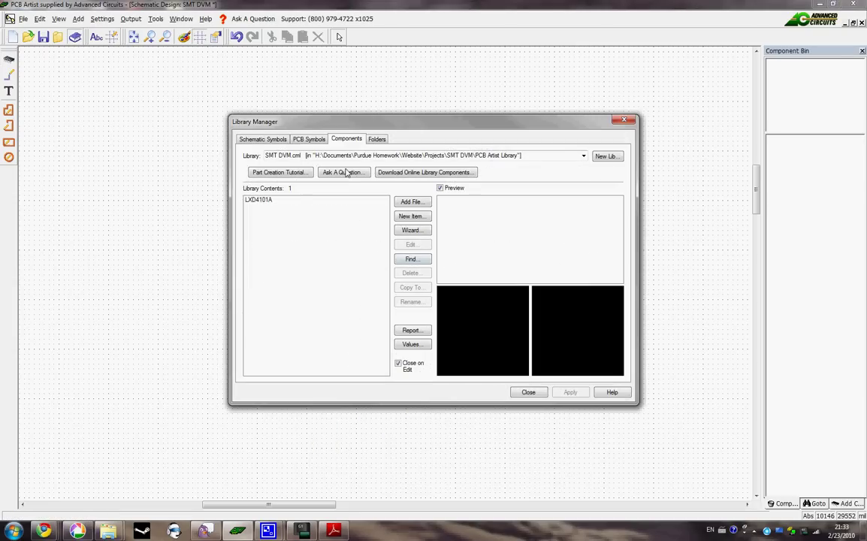
Inspect LXD4101A's 40-pin definition in the component editor, then close the editor.
{"action": "left_click", "coordinate": [275, 200]}
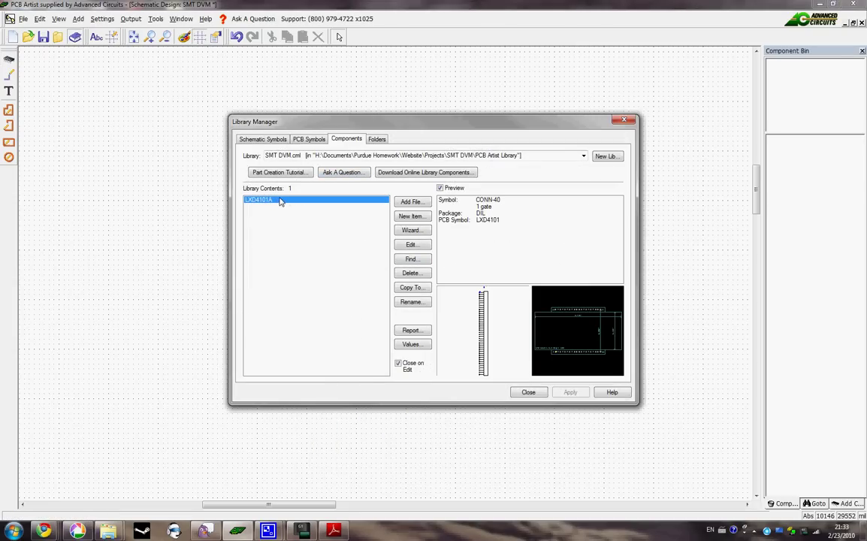
{"action": "double_click", "coordinate": [279, 200]}
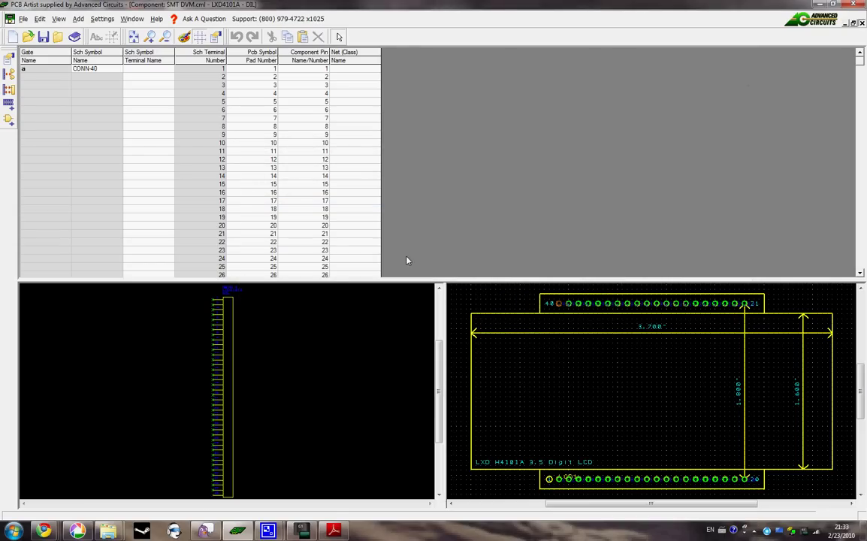
{"action": "key", "text": "ctrl+F4"}
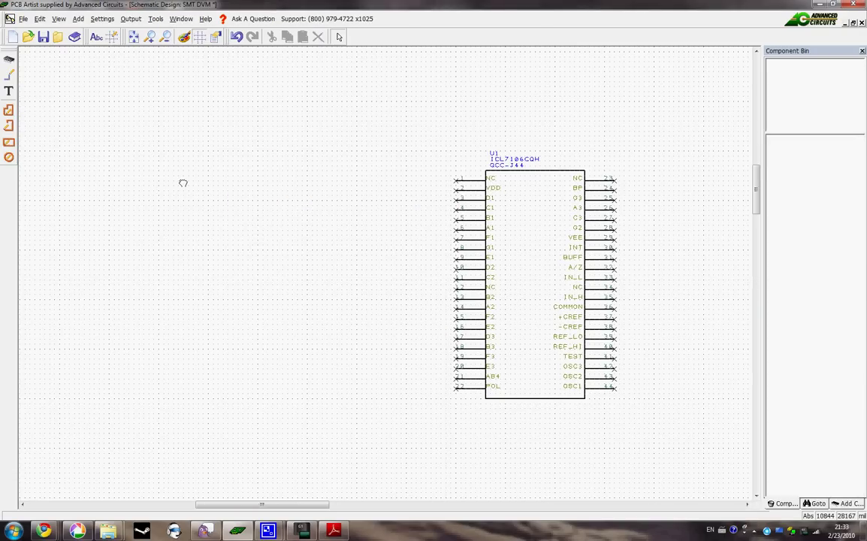
Choose LXD4101A from the SMT DVM.cml library and add it as LCD1.
{"action": "left_click", "coordinate": [9, 59]}
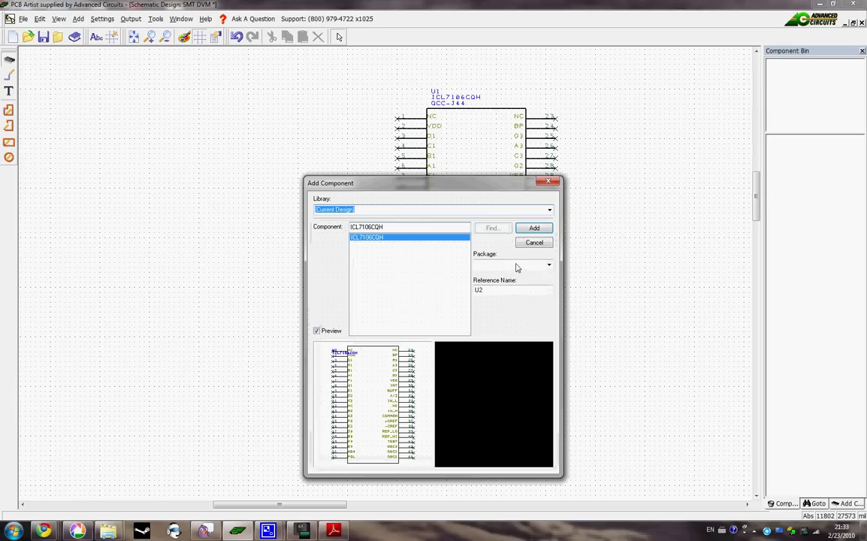
{"action": "left_click", "coordinate": [497, 209]}
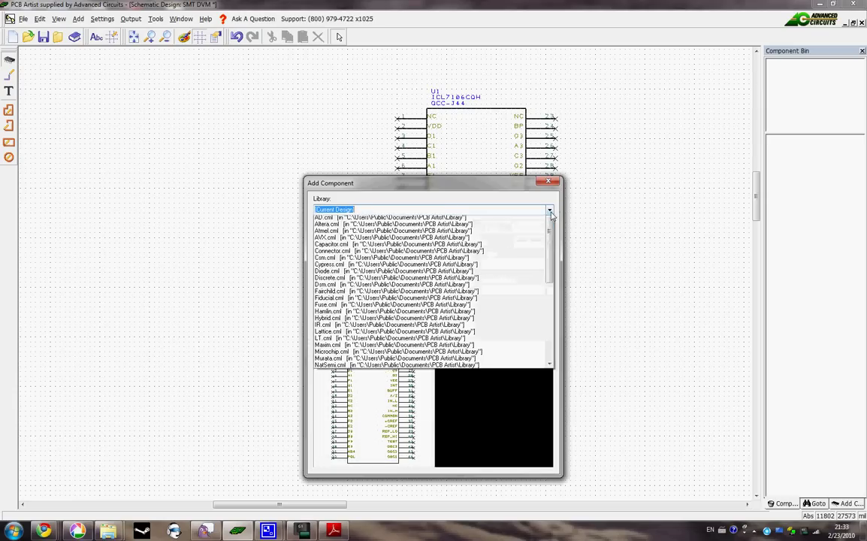
{"action": "left_click", "coordinate": [557, 258]}
{"action": "left_click", "coordinate": [550, 209]}
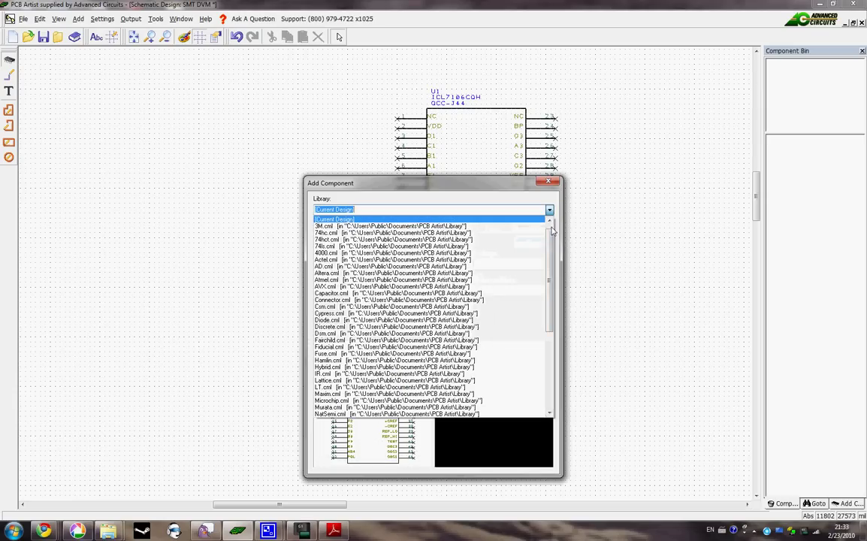
{"action": "left_click_drag", "start_coordinate": [553, 252], "coordinate": [554, 237]}
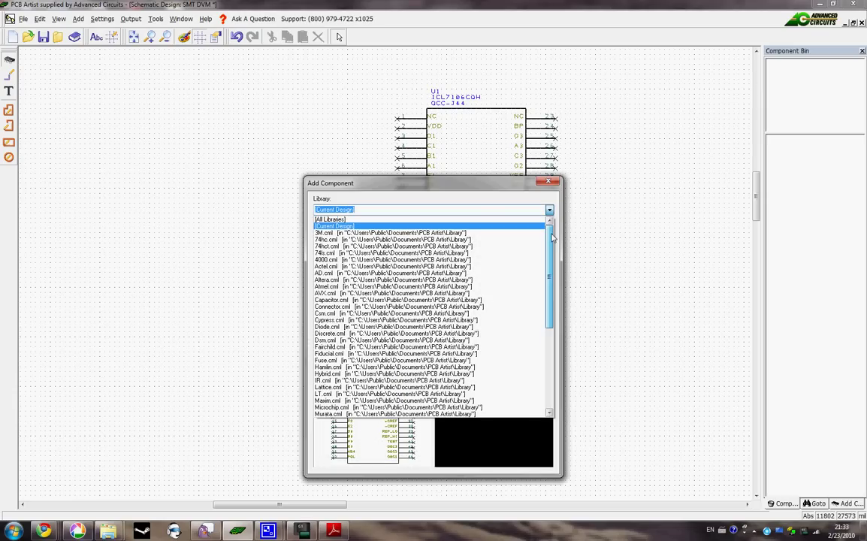
{"action": "left_click_drag", "start_coordinate": [550, 247], "coordinate": [554, 326]}
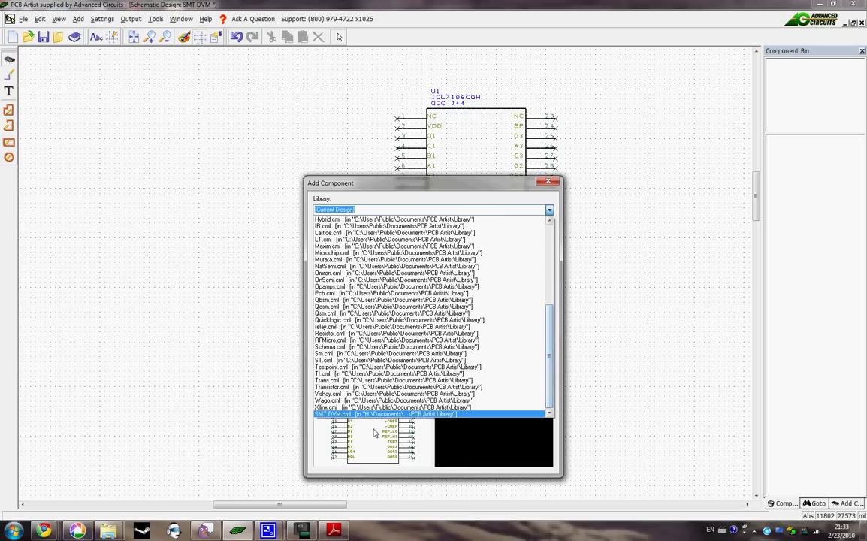
{"action": "left_click", "coordinate": [350, 415]}
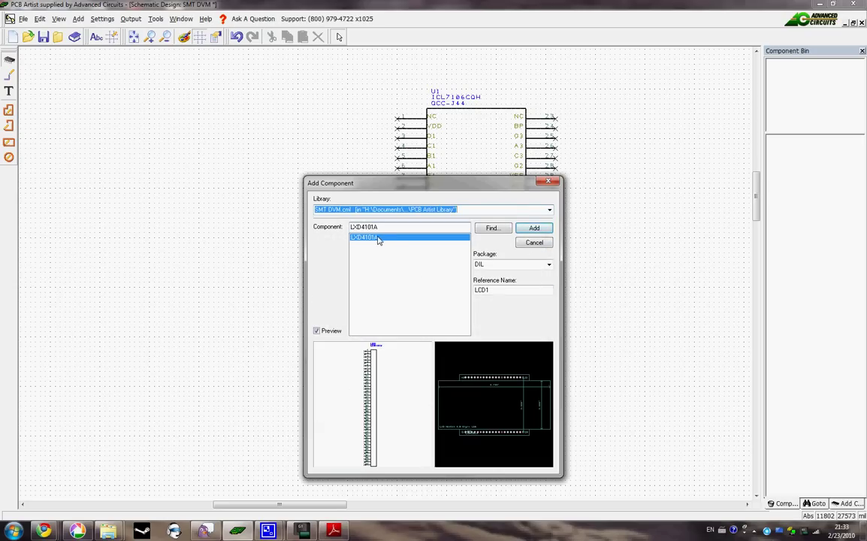
{"action": "key", "text": "Tab"}
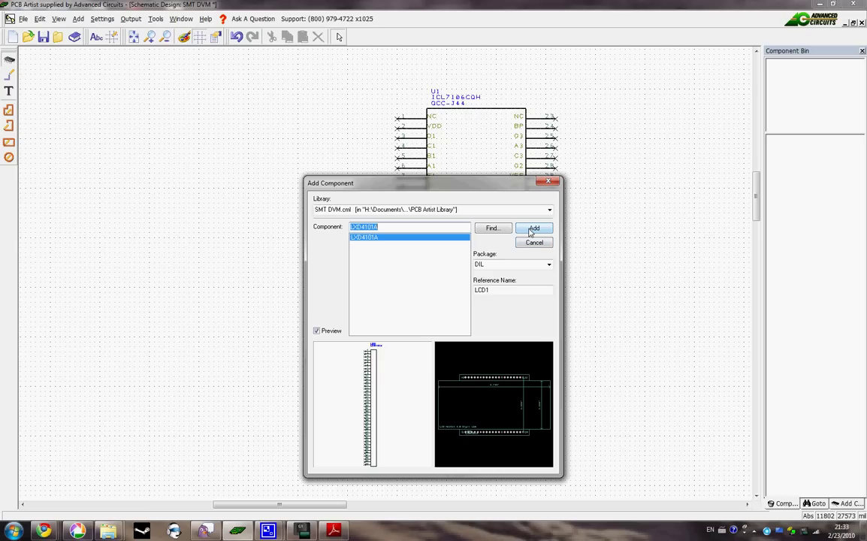
{"action": "left_click", "coordinate": [533, 230]}
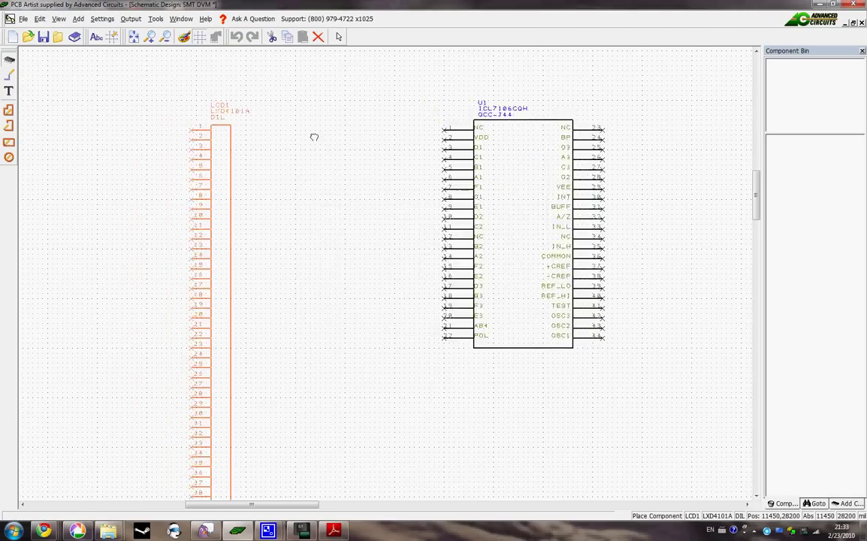
Flip the floating LXD4101A symbol and drop it as LCD1 to the left of U1.
{"action": "left_click", "coordinate": [316, 89]}
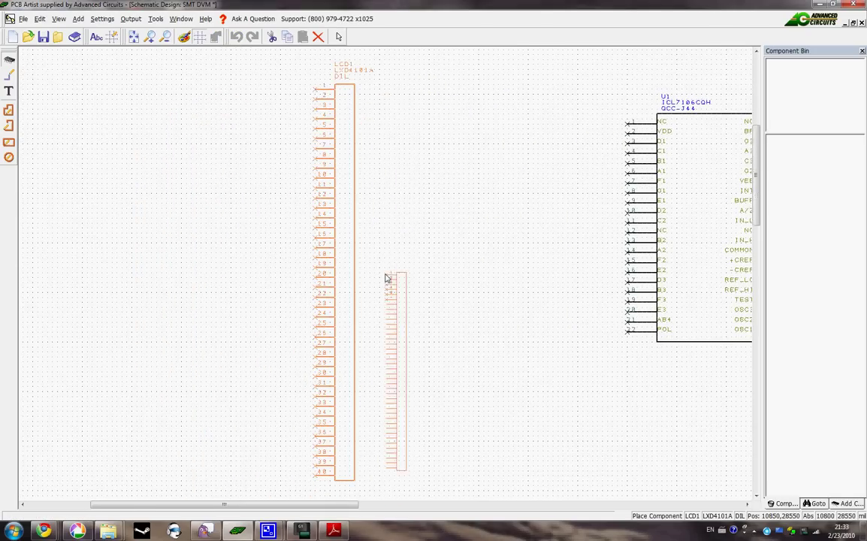
{"action": "scroll", "coordinate": [386, 278], "scroll_direction": "down", "scroll_amount": 1}
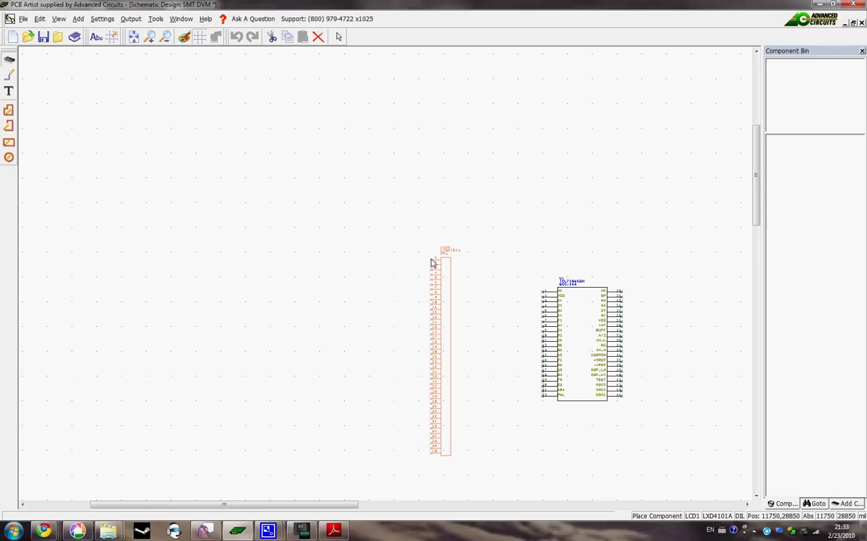
{"action": "right_click", "coordinate": [432, 265]}
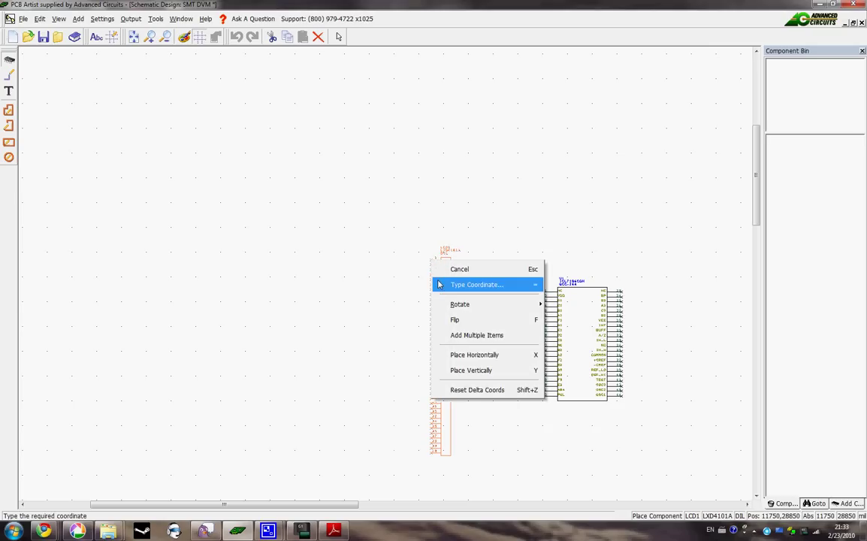
{"action": "left_click", "coordinate": [439, 321]}
{"action": "scroll", "coordinate": [387, 274], "scroll_direction": "up", "scroll_amount": 1}
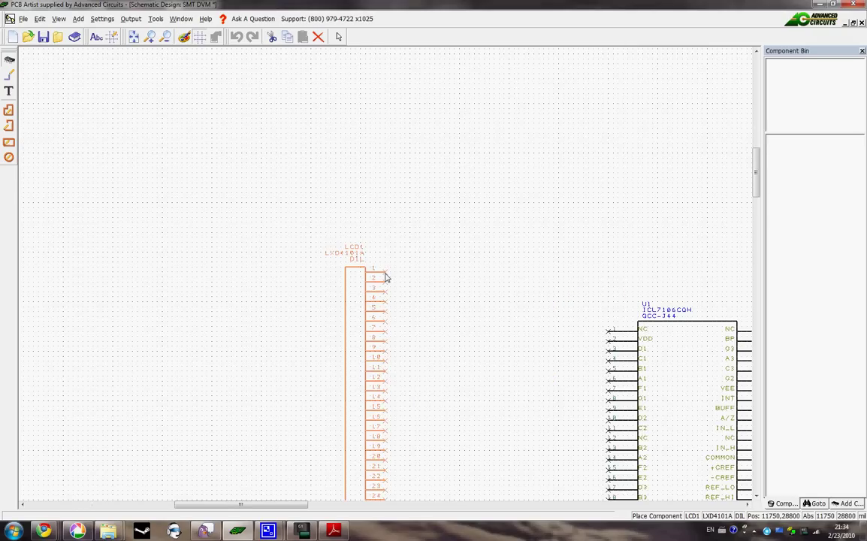
{"action": "scroll", "coordinate": [396, 265], "scroll_direction": "down", "scroll_amount": 3}
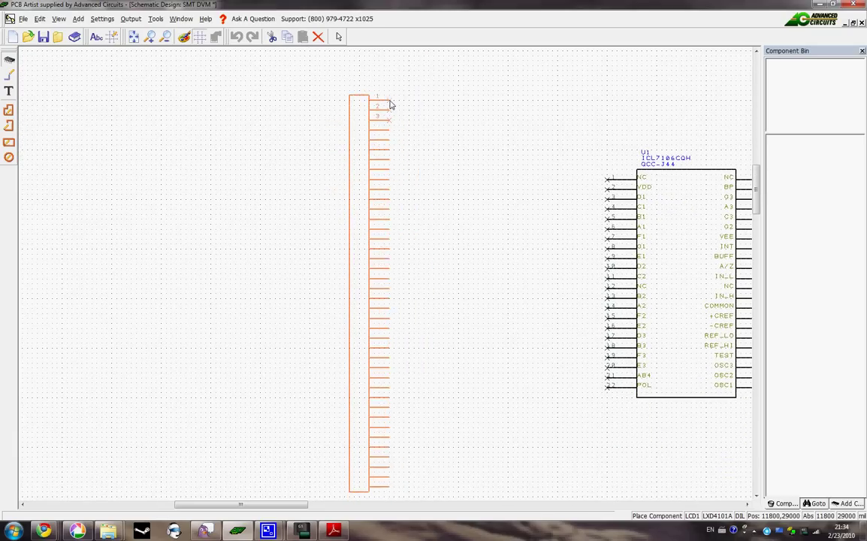
{"action": "left_click", "coordinate": [409, 100]}
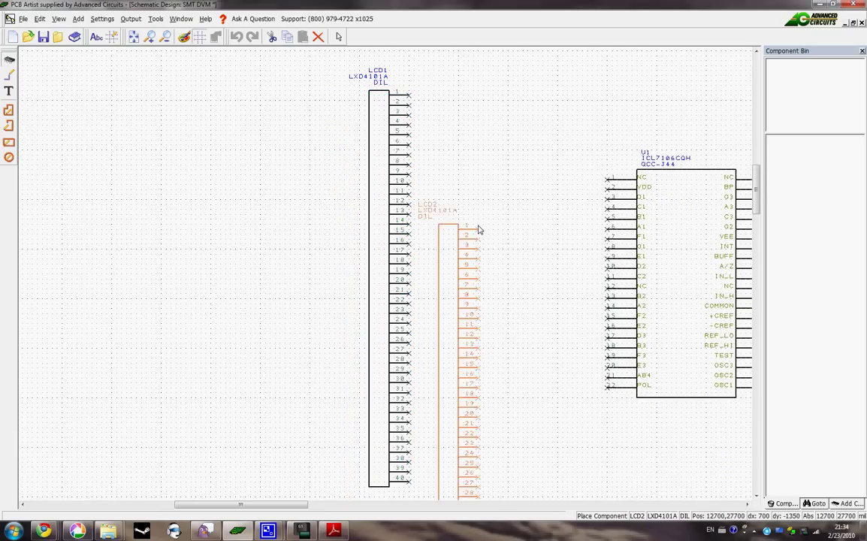
Cancel the extra LCD2 copy so only LCD1 and U1 remain, then zoom out and back in.
{"action": "key", "text": "Escape"}
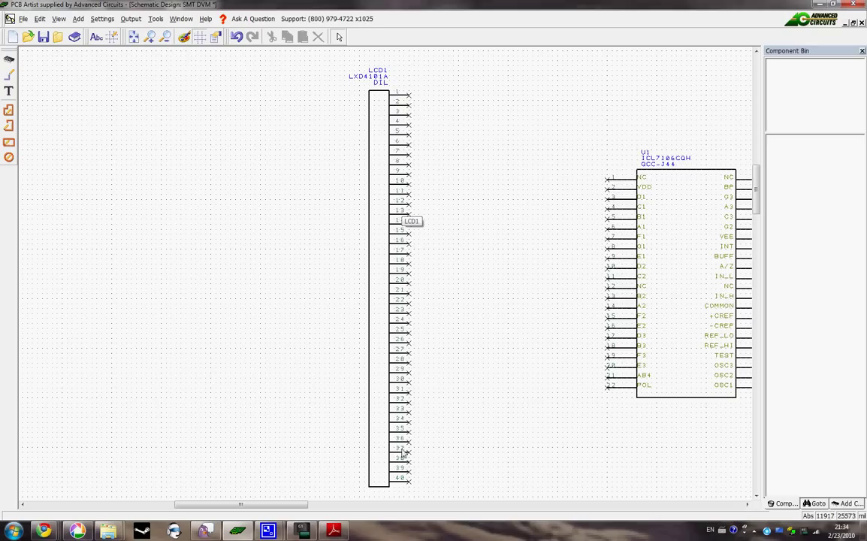
{"action": "scroll", "coordinate": [517, 295], "scroll_direction": "down", "scroll_amount": 2}
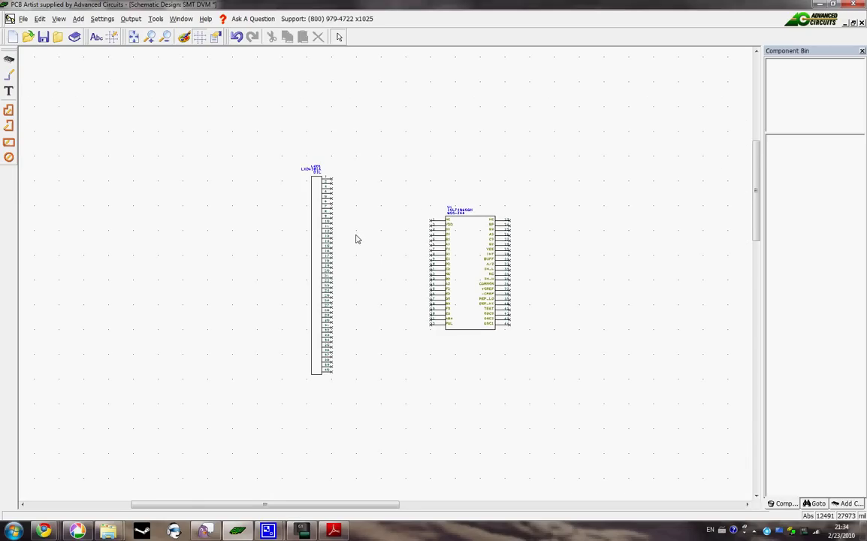
{"action": "scroll", "coordinate": [385, 277], "scroll_direction": "up", "scroll_amount": 2}
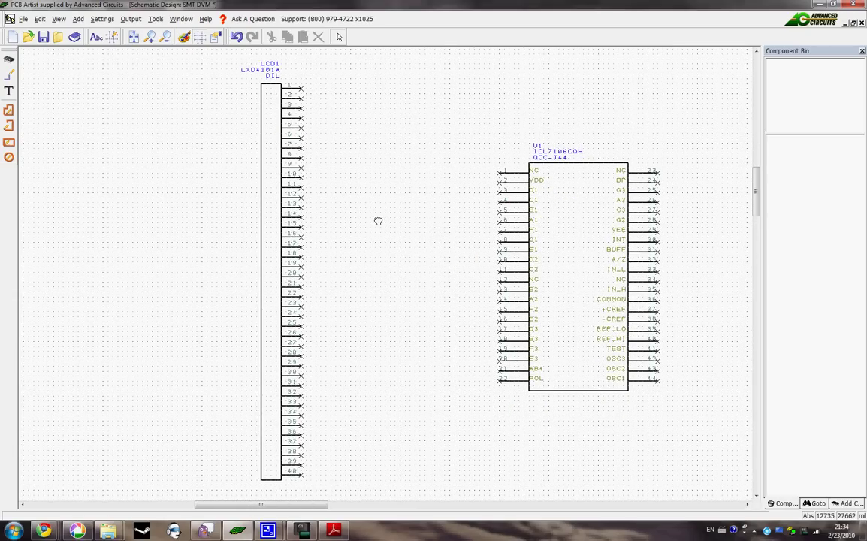